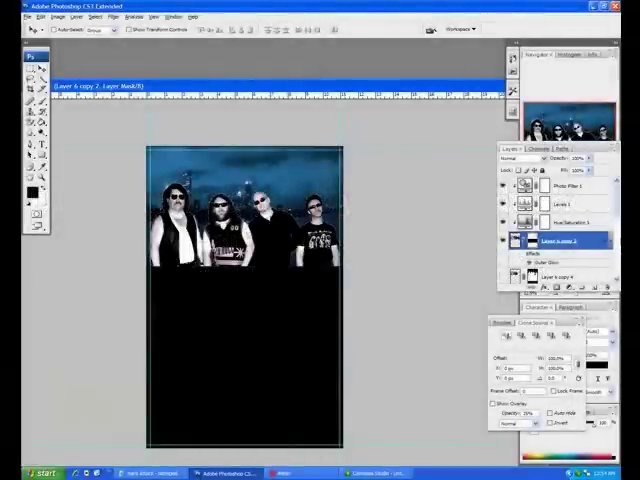
{"action": "scroll", "coordinate": [560, 240], "scroll_direction": "down", "scroll_amount": 1}
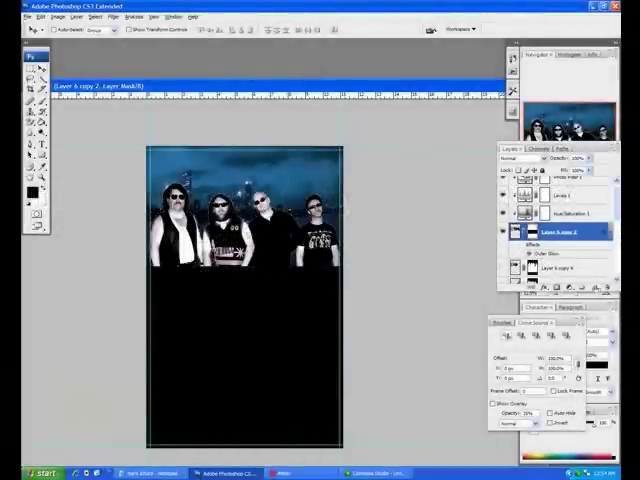
- Create a new empty layer and move it just below Layer 6 copy 2
{"action": "key", "text": "ctrl+shift+alt+n"}
{"action": "key", "text": "ctrl+bracketleft"}
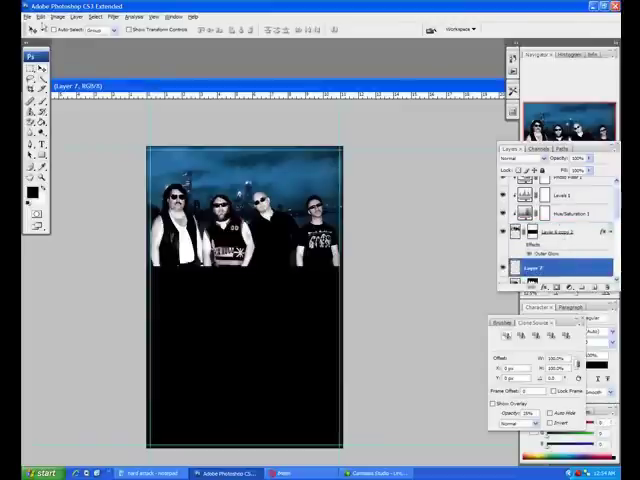
- Hide the Hue/Saturation adjustment and switch to the Brush tool, then back to Move
{"action": "left_click", "coordinate": [502, 214]}
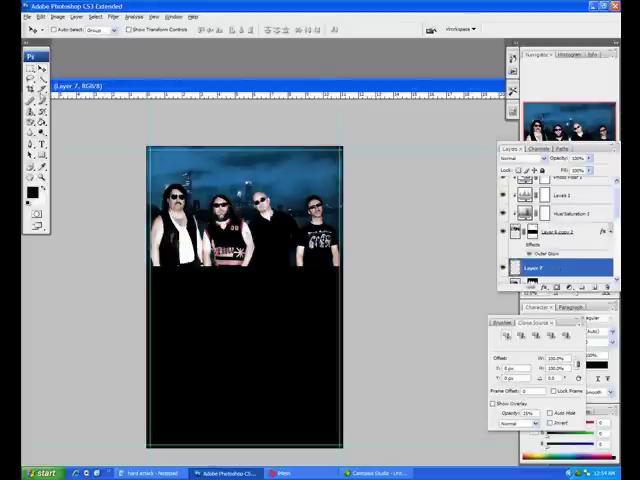
{"action": "key", "text": "b"}
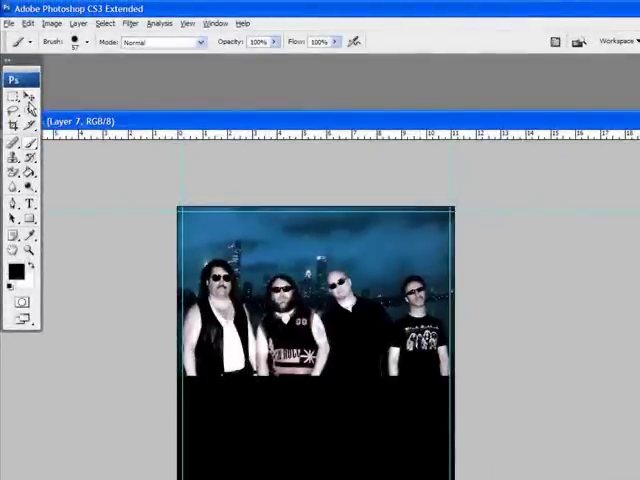
{"action": "key", "text": "v"}
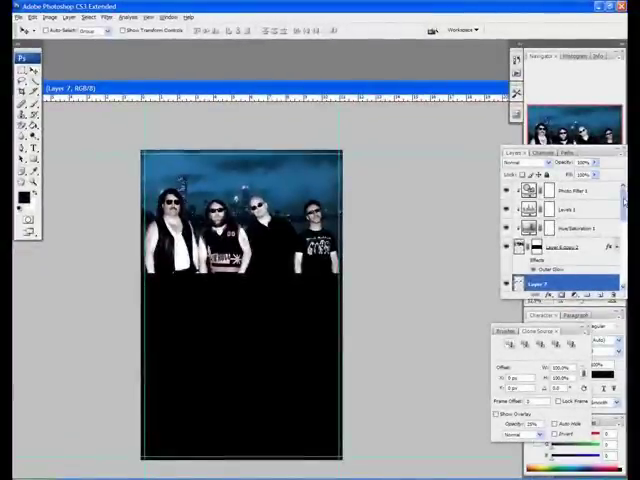
- Select Photo Filter 1 and add a new empty layer above it
{"action": "left_click", "coordinate": [565, 246]}
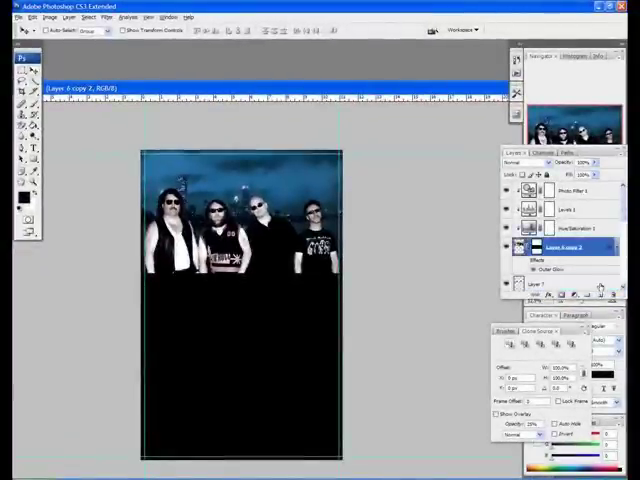
{"action": "left_click", "coordinate": [541, 190]}
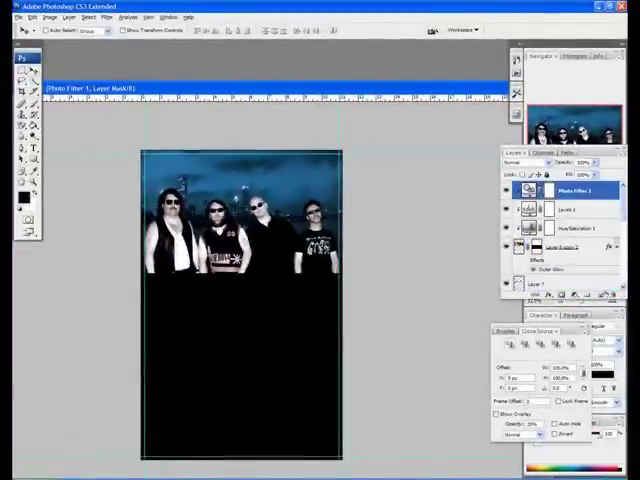
{"action": "key", "text": "ctrl+shift+alt+n"}
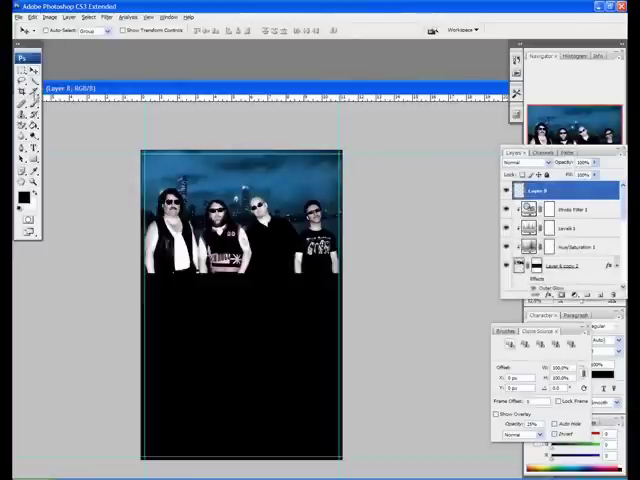
- Choose the Gradient Tool with the Foreground to Transparent preset
{"action": "left_click", "coordinate": [34, 158]}
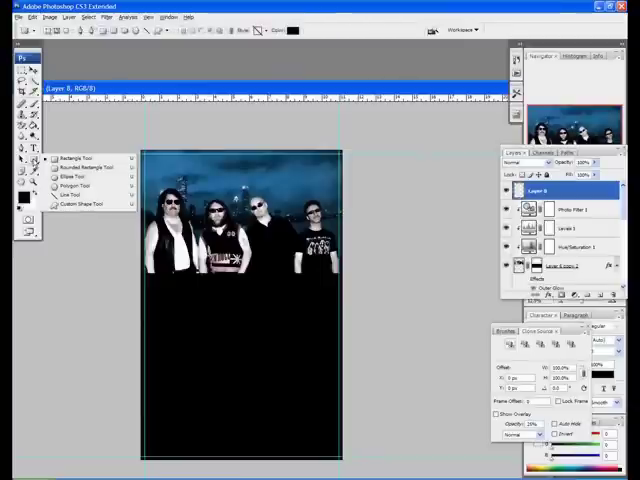
{"action": "left_click_drag", "start_coordinate": [27, 124], "coordinate": [60, 124]}
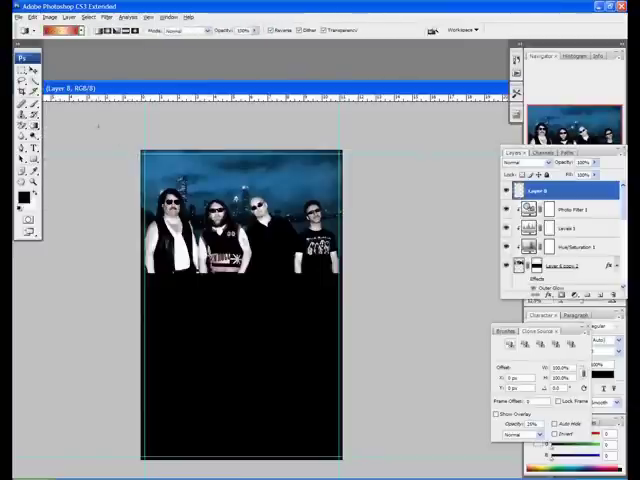
{"action": "left_click", "coordinate": [60, 30]}
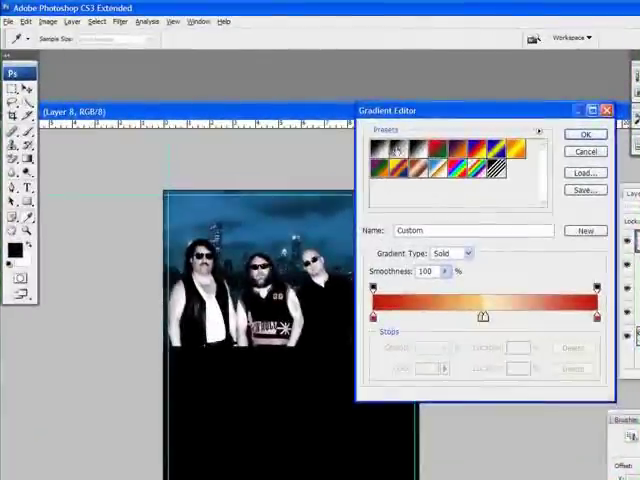
{"action": "left_click", "coordinate": [400, 168]}
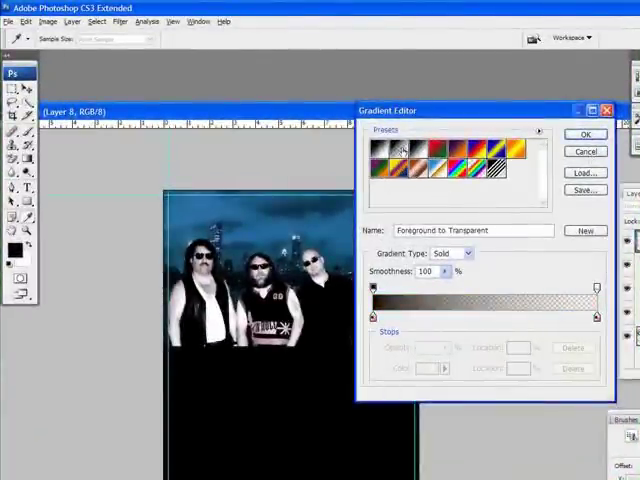
{"action": "left_click", "coordinate": [602, 134]}
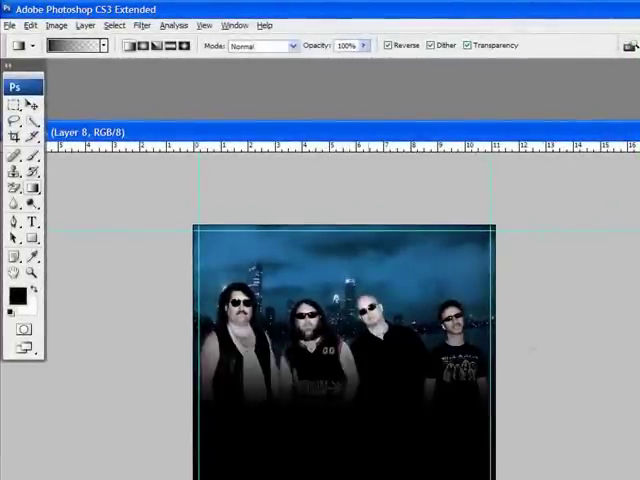
- Undo the earlier gradient, redraw the black fade over the lower photo, then undo it again
{"action": "left_click", "coordinate": [31, 25]}
{"action": "left_click", "coordinate": [40, 41]}
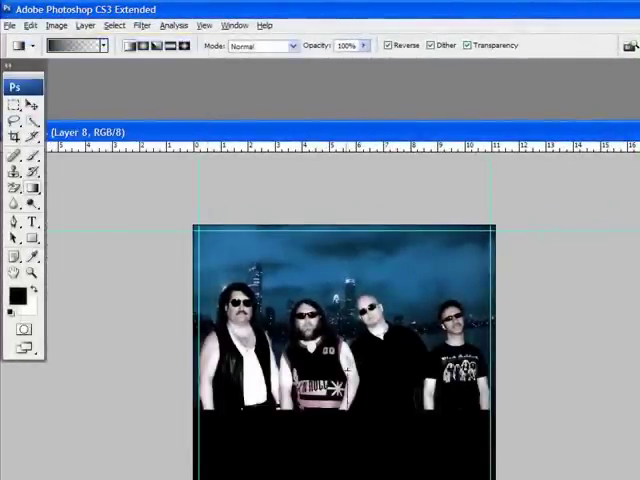
{"action": "left_click_drag", "start_coordinate": [347, 375], "coordinate": [478, 428]}
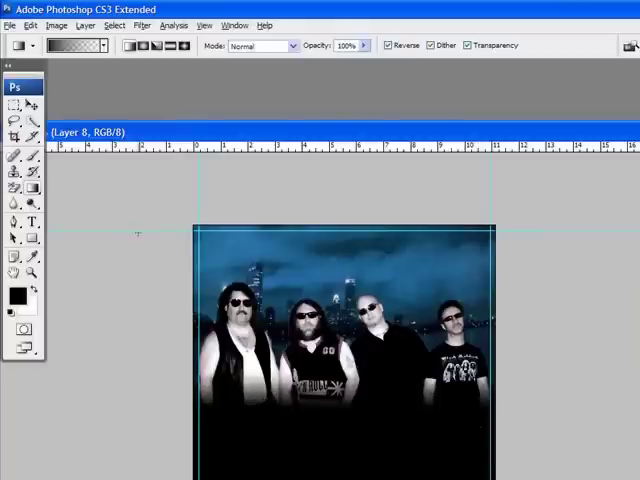
{"action": "left_click", "coordinate": [31, 25]}
{"action": "left_click", "coordinate": [40, 41]}
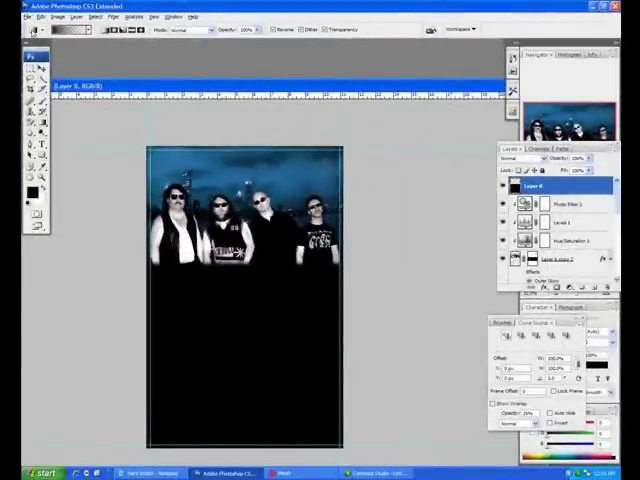
{"action": "left_click", "coordinate": [27, 17]}
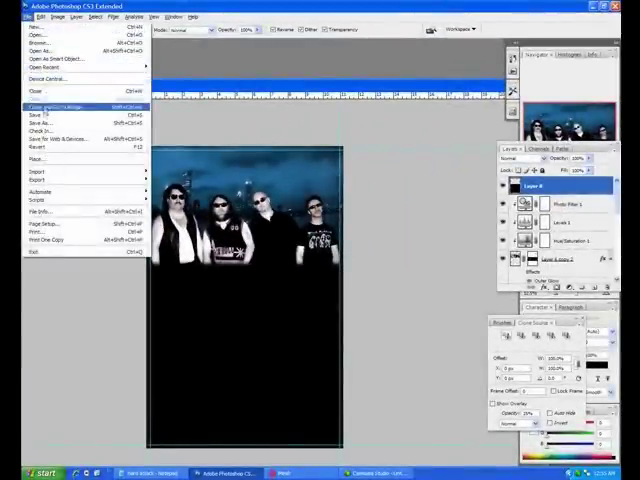
{"action": "left_click", "coordinate": [438, 258]}
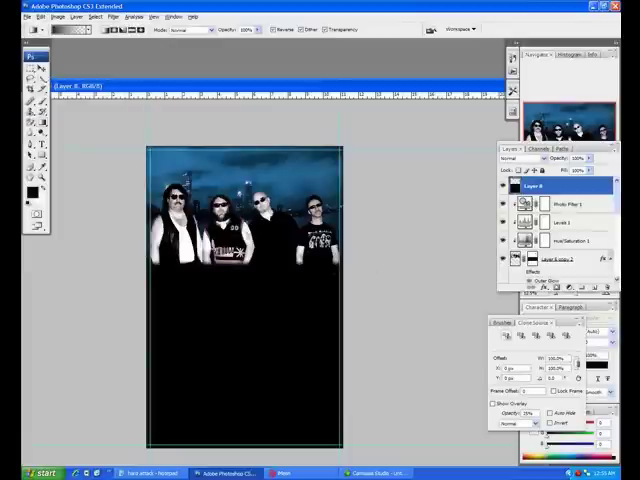
{"action": "key", "text": "v"}
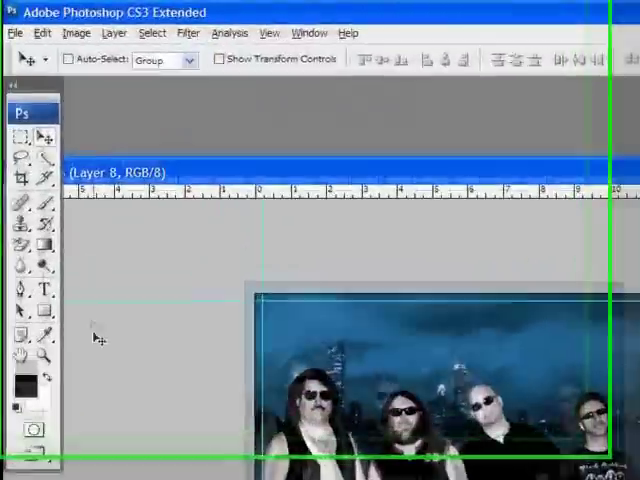